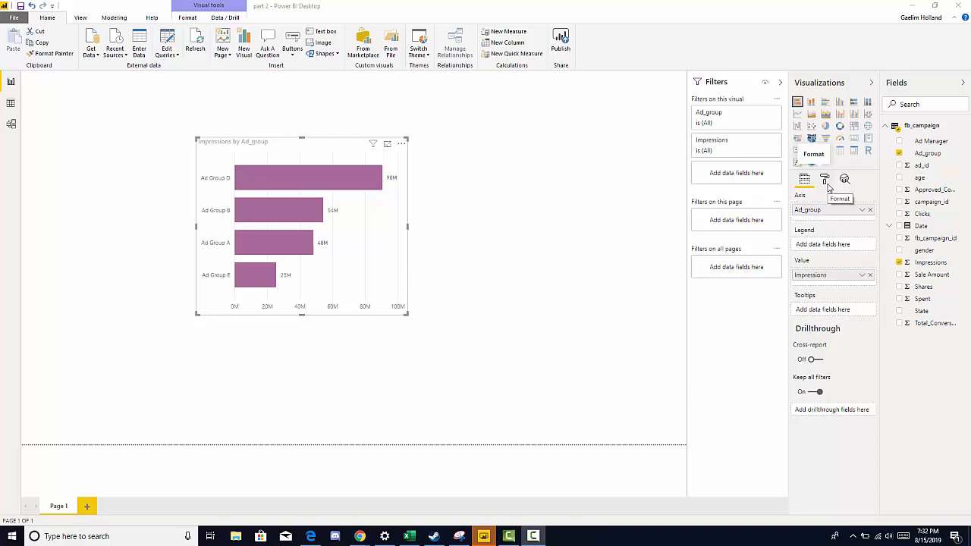
left_click(827, 185)
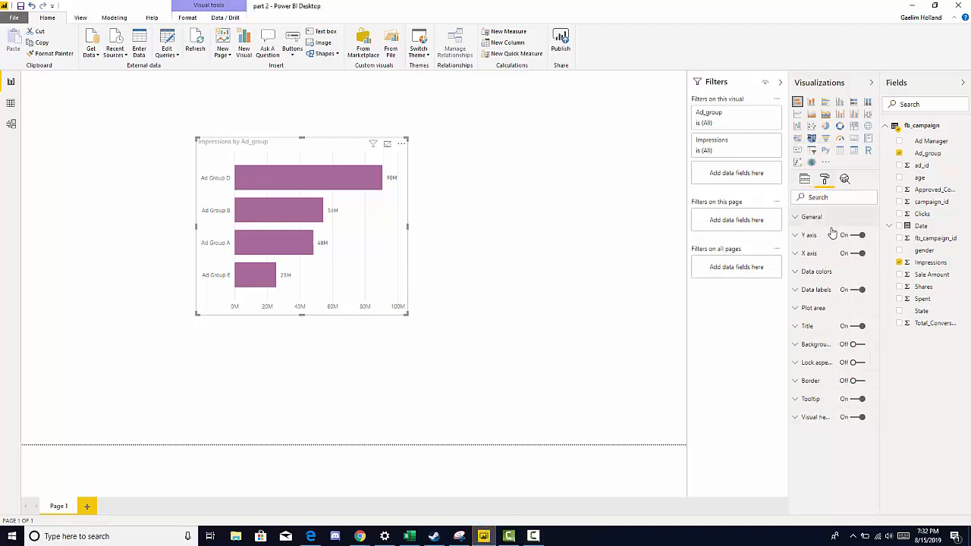
left_click(808, 276)
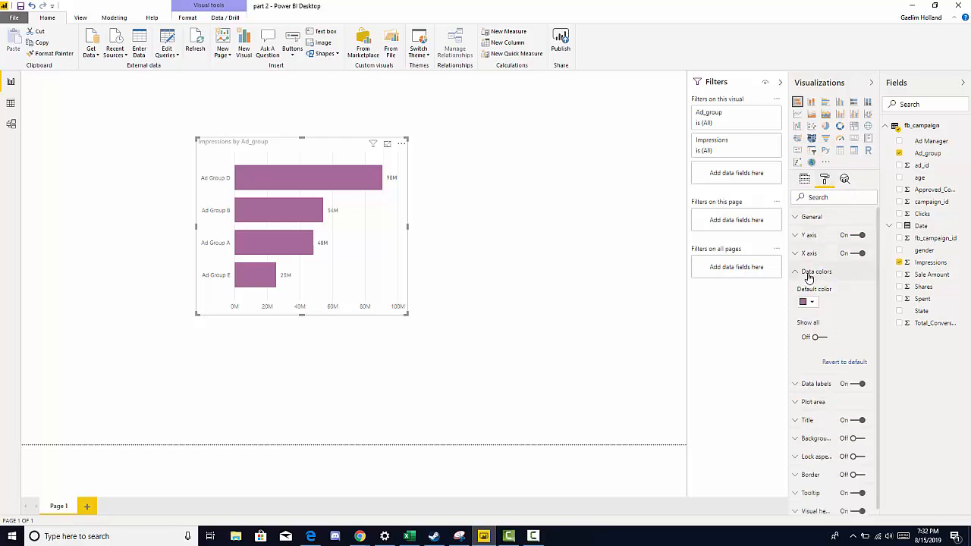
left_click(809, 273)
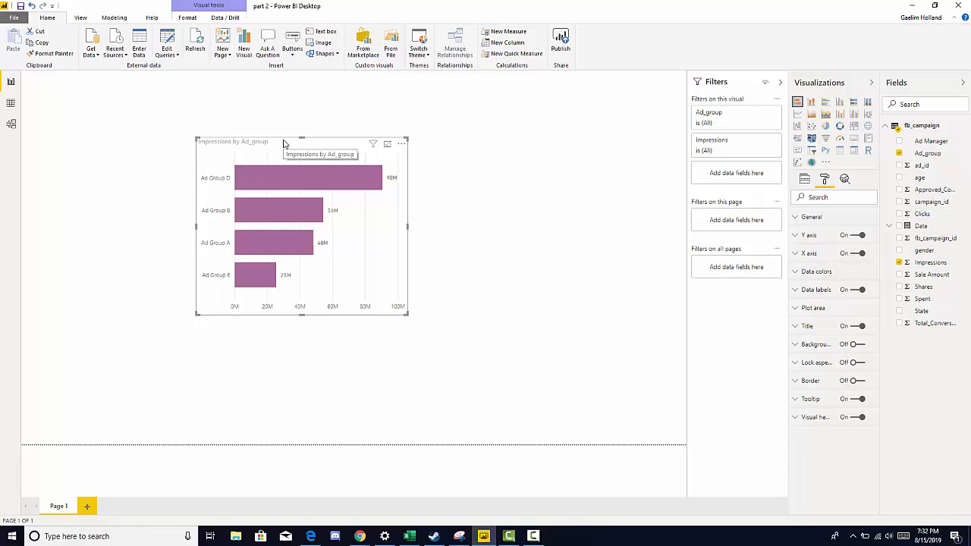
Shift the Impressions by Ad_group chart toward the page's left side and place a duplicate of it to its right.
left_click_drag(284, 143, 221, 138)
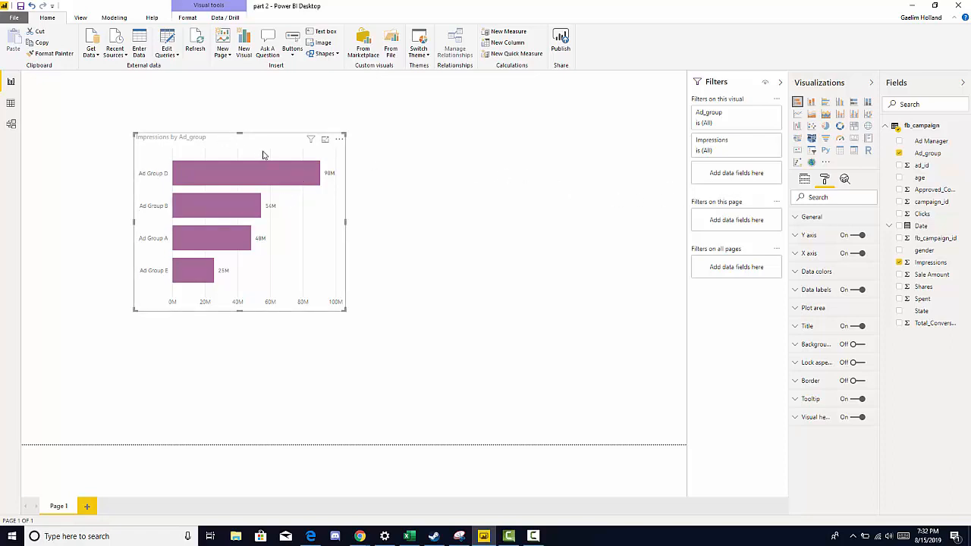
left_click(805, 180)
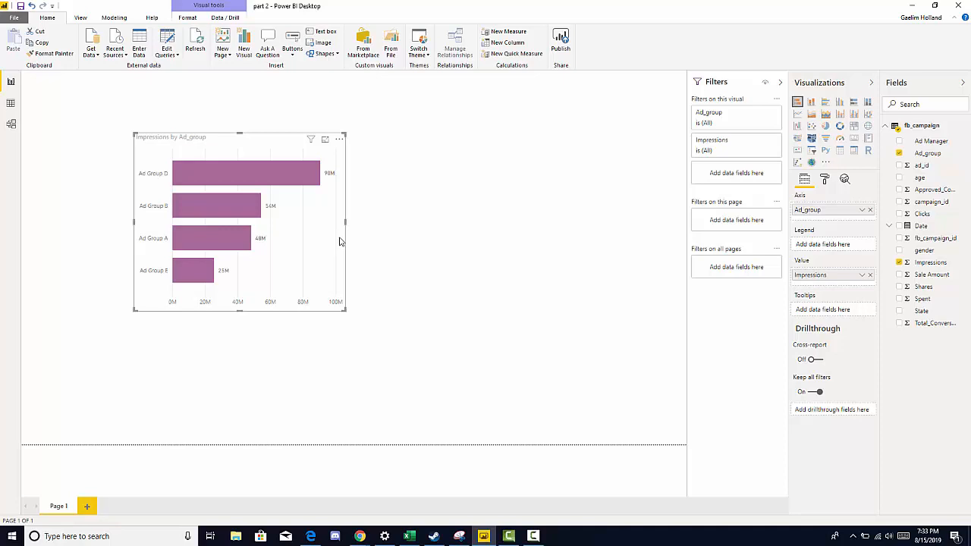
key("ctrl+c")
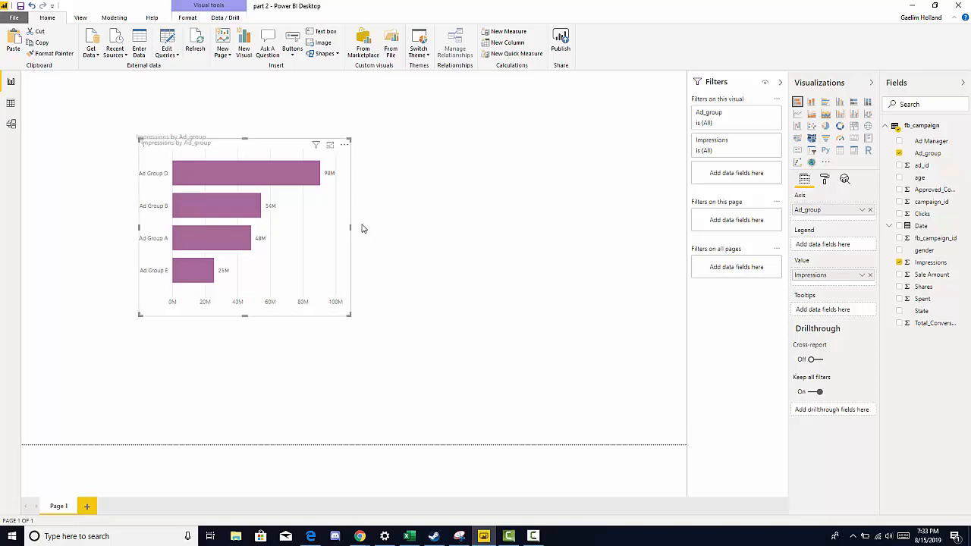
key("ctrl+v")
left_click_drag(342, 229, 541, 231)
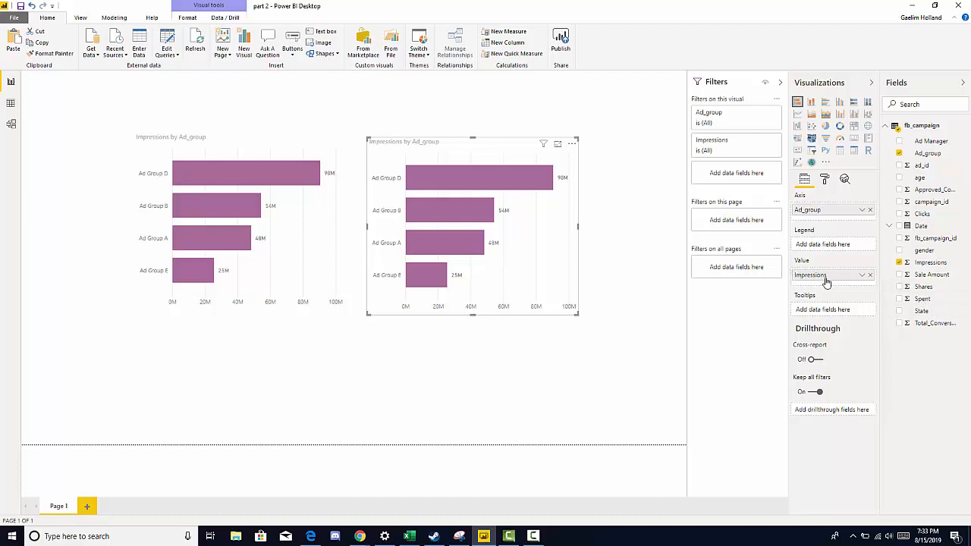
Replace Impressions with Spent as the duplicate chart's value and adjust the spacing between the two charts.
left_click_drag(919, 301, 834, 279)
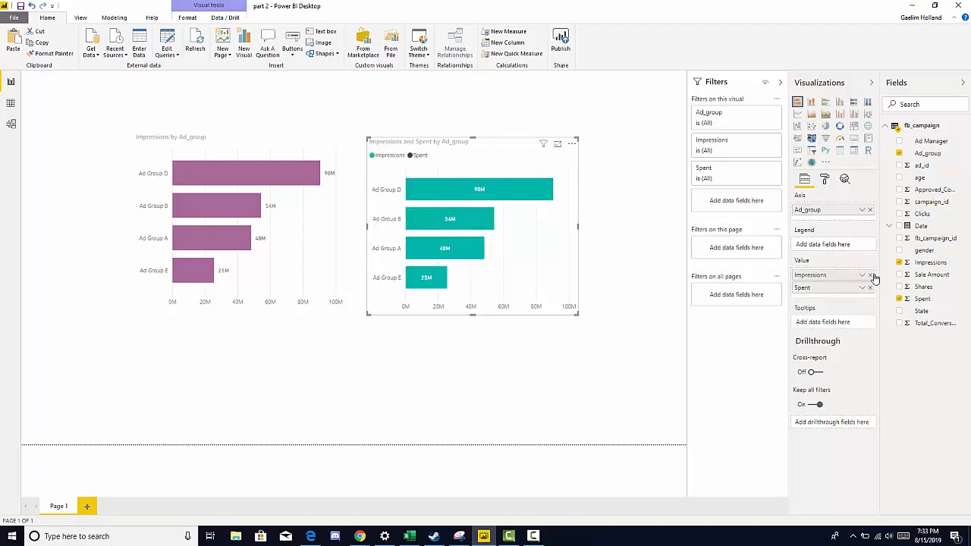
left_click(871, 275)
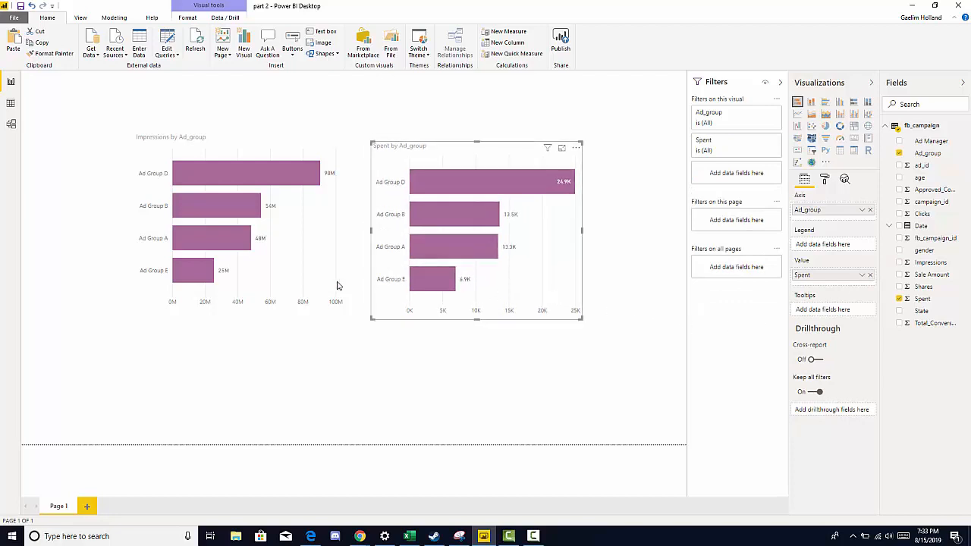
left_click(287, 277)
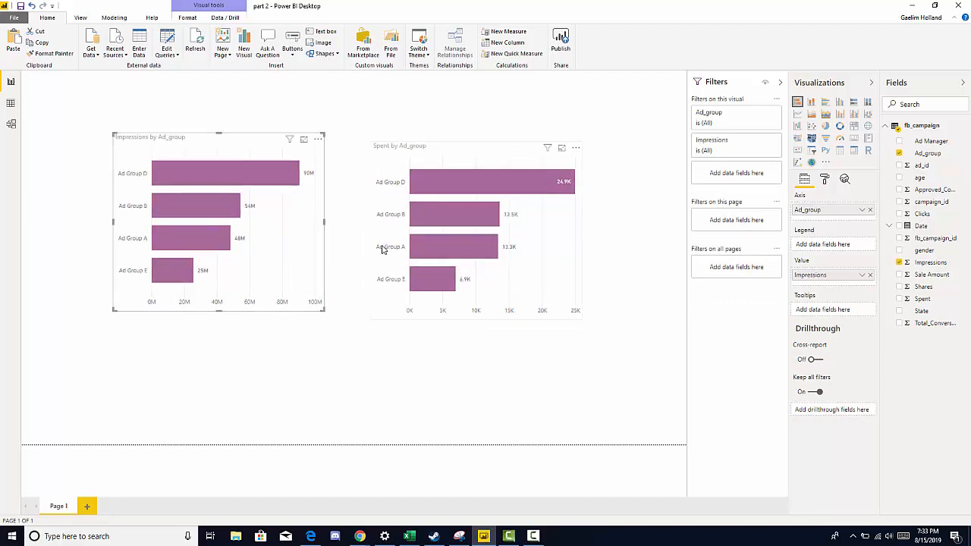
mouse_move(383, 251)
left_mouse_down()
mouse_move(380, 238)
mouse_move(374, 248)
left_mouse_up()
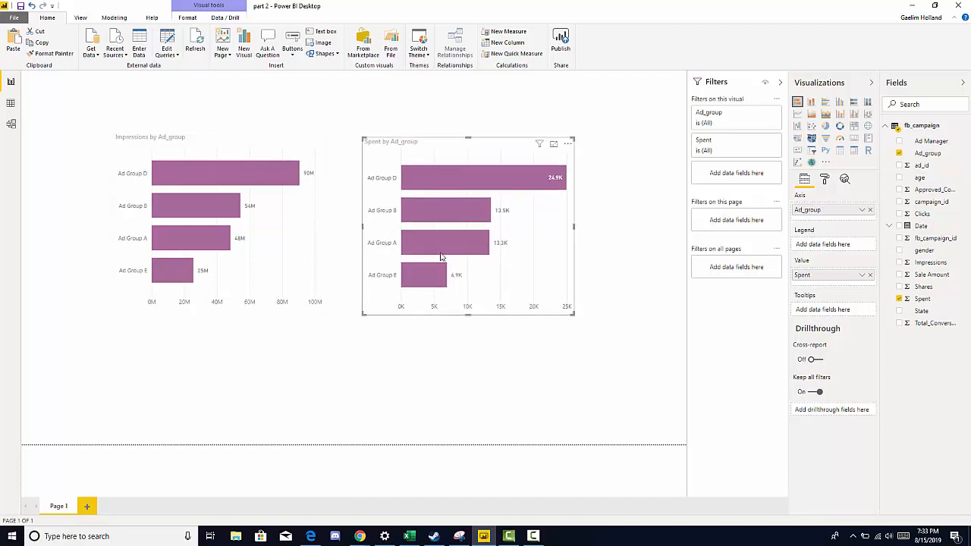
Change the Spent by Ad_group chart's default data color to dark teal and nudge the chart slightly lower.
left_click(824, 181)
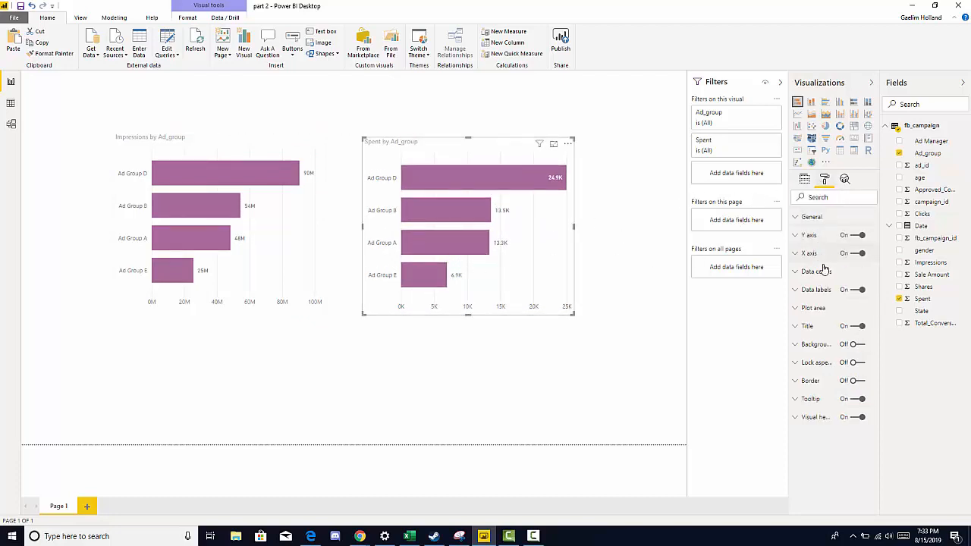
left_click(796, 271)
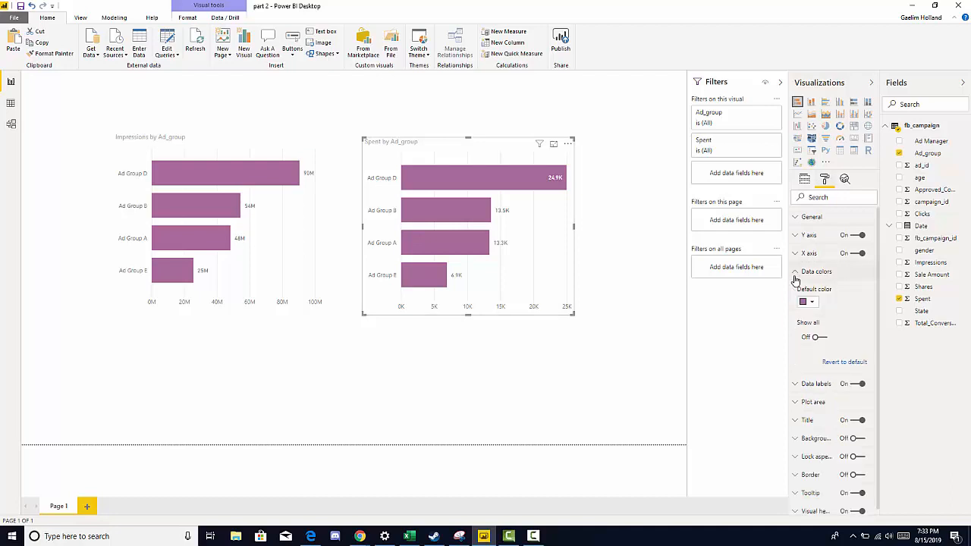
left_click(810, 302)
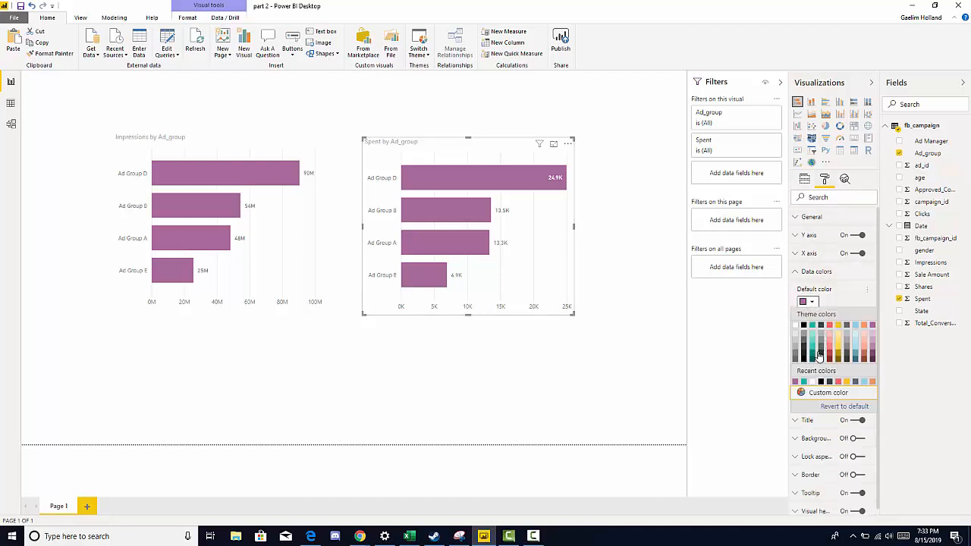
left_click(812, 356)
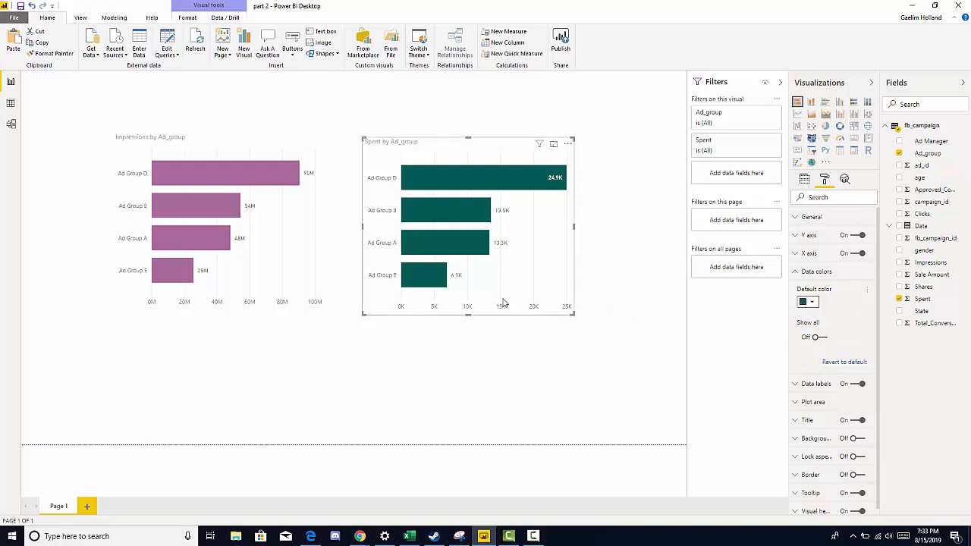
left_click_drag(498, 295, 498, 304)
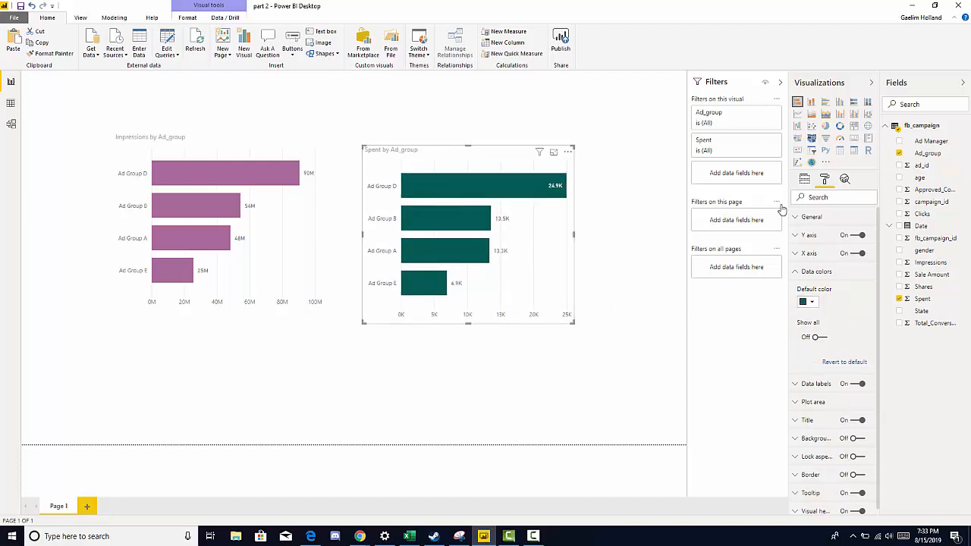
Format the Spent field as currency using $ English (United States).
left_click(803, 179)
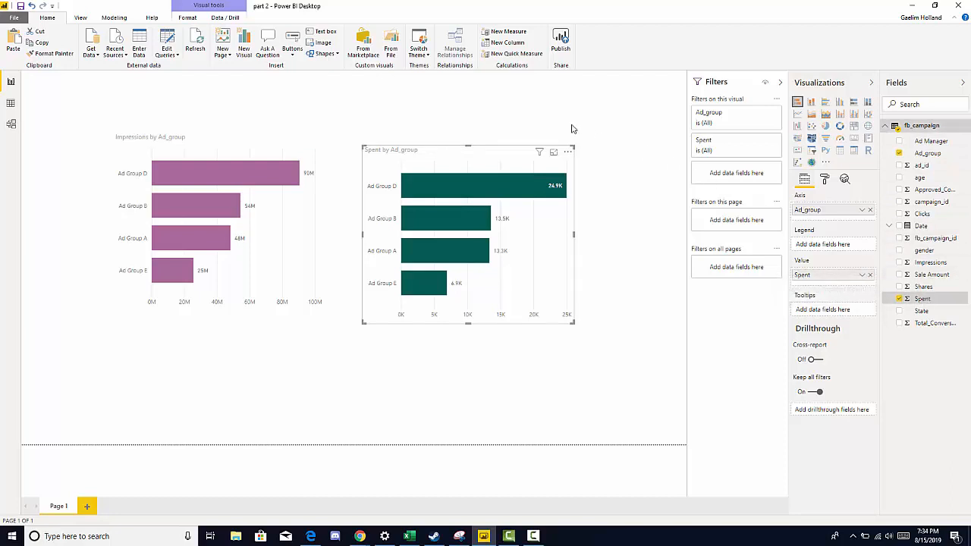
left_click(115, 19)
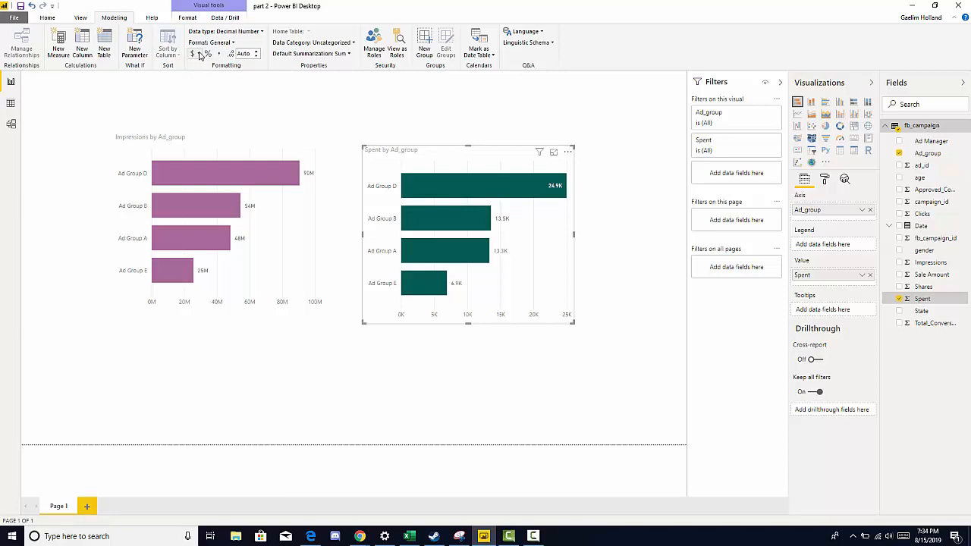
left_click(199, 56)
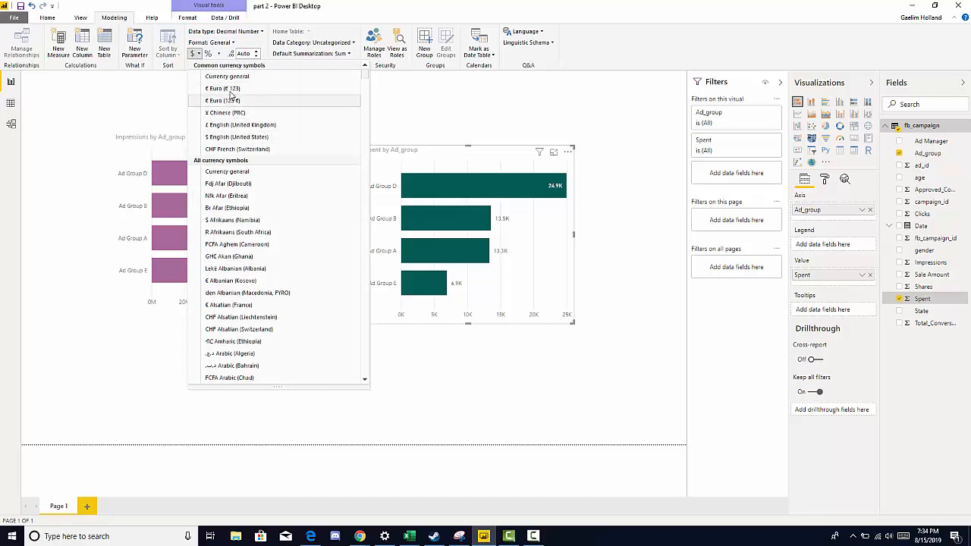
left_click(239, 136)
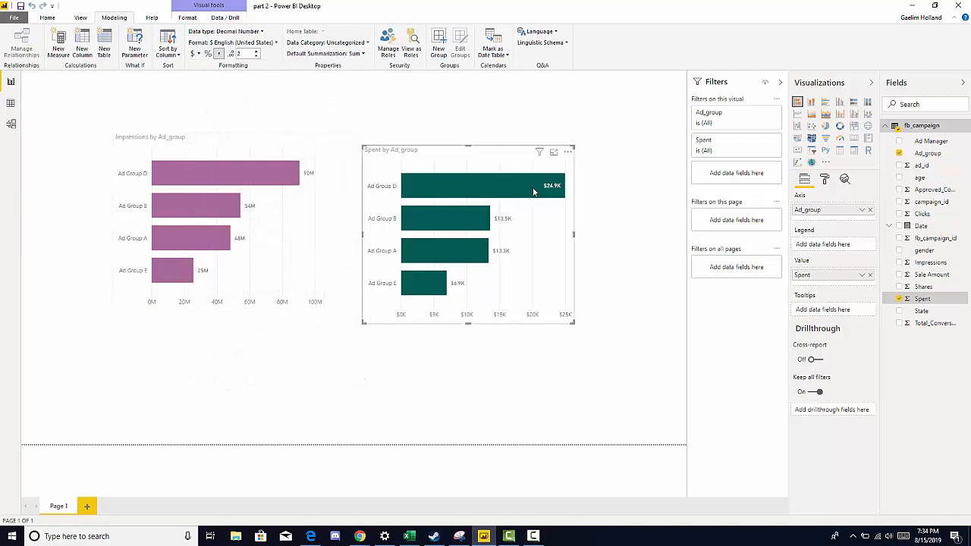
Move the Spent and Impressions charts closer together so they sit side by side at nearly the same height.
left_click_drag(509, 172, 480, 165)
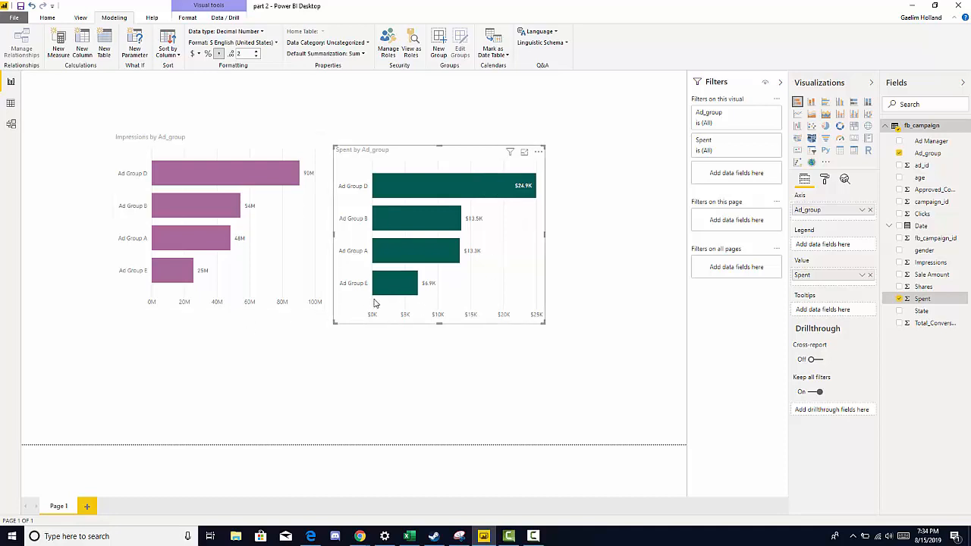
left_click_drag(375, 301, 381, 300)
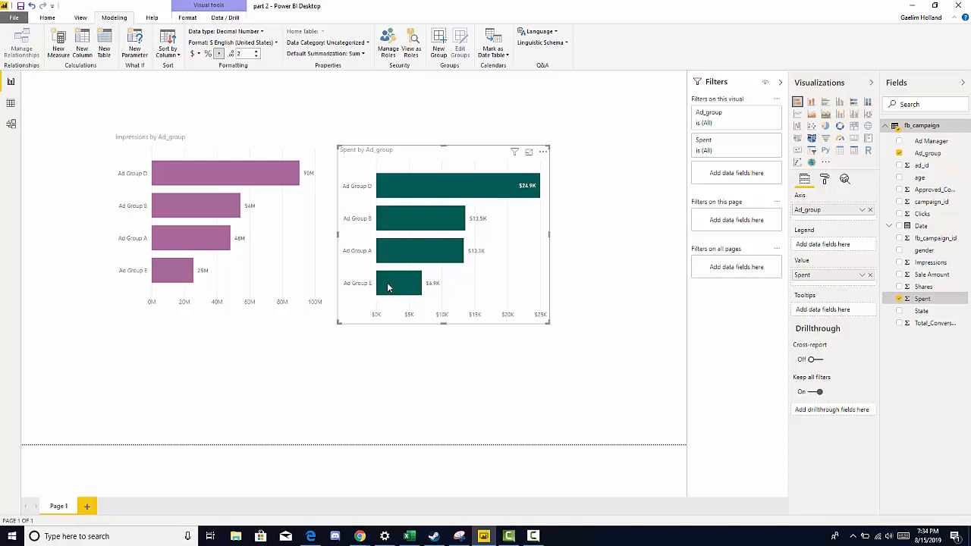
mouse_move(388, 286)
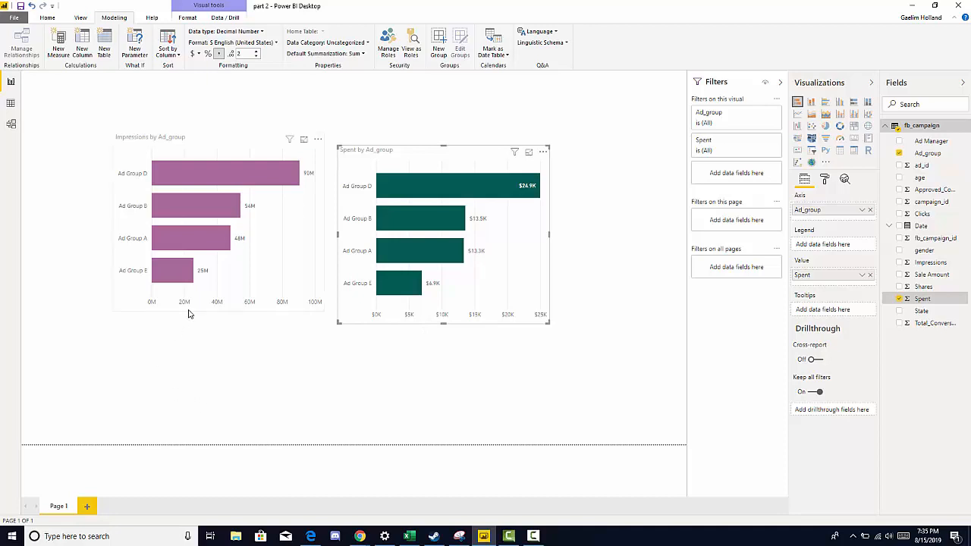
left_click_drag(196, 305, 190, 314)
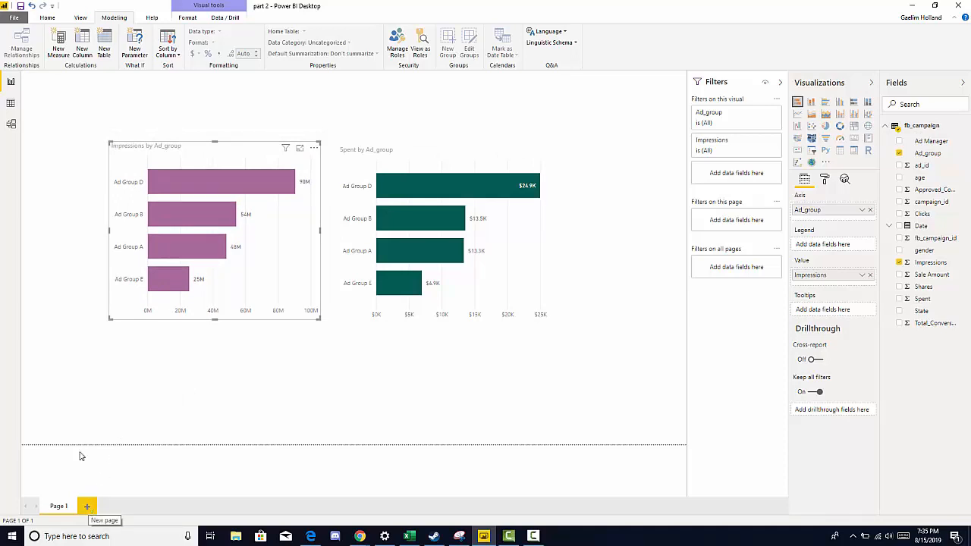
On a new report page, build a clustered column chart of Spent by Date, placed away from the page corner and slightly enlarged.
left_click(47, 17)
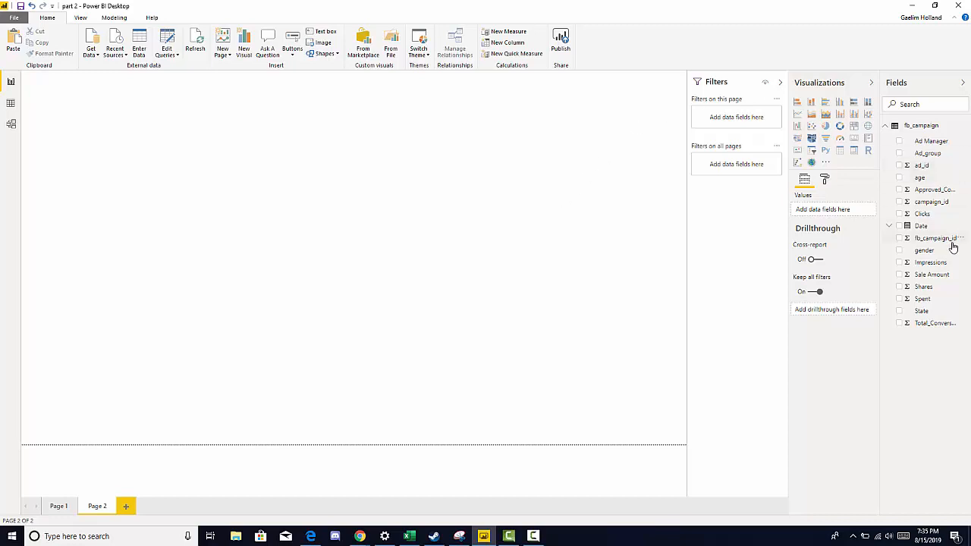
left_click(898, 226)
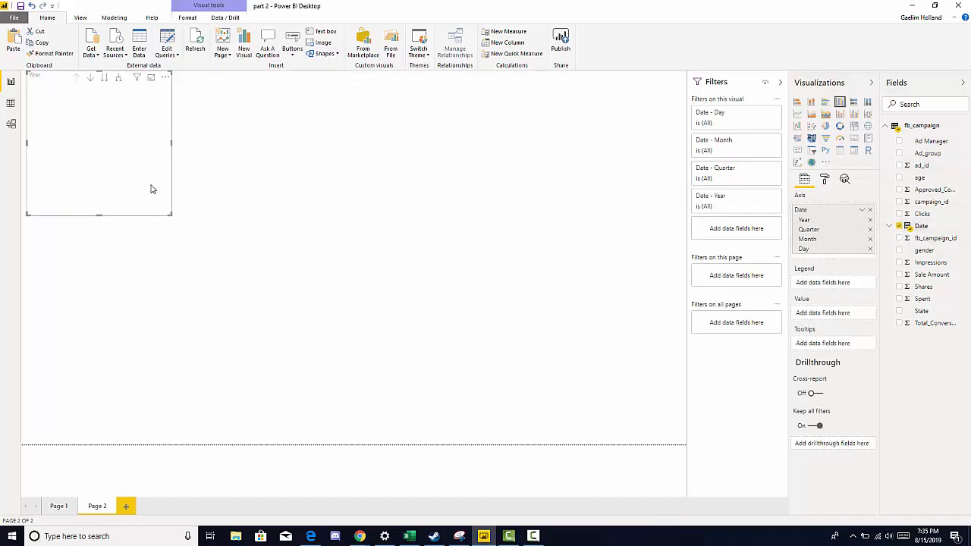
left_click_drag(150, 188, 229, 259)
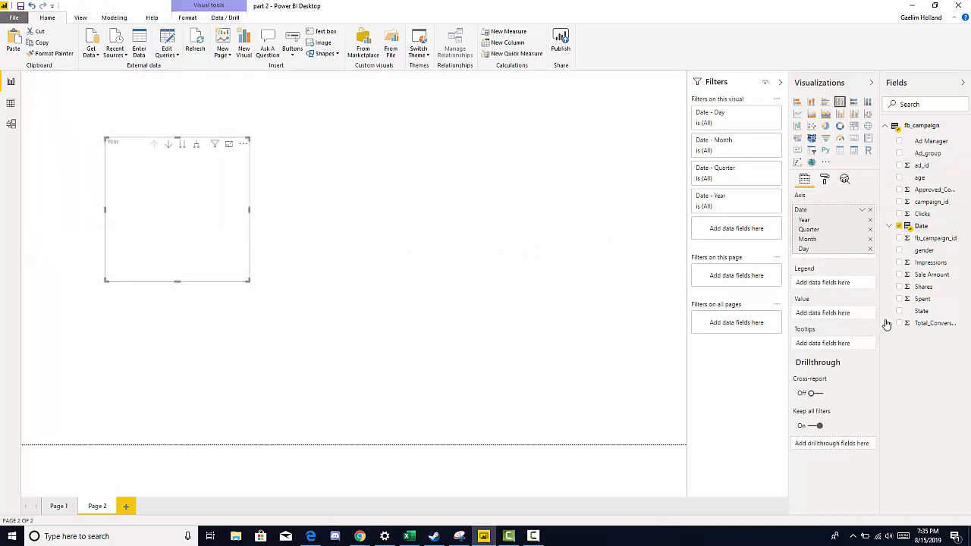
left_click(900, 298)
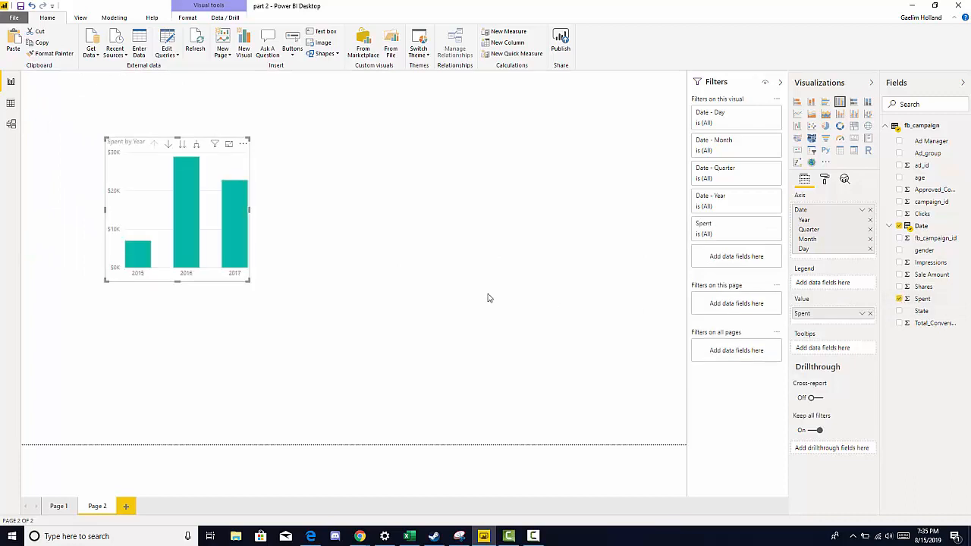
left_click_drag(246, 281, 282, 291)
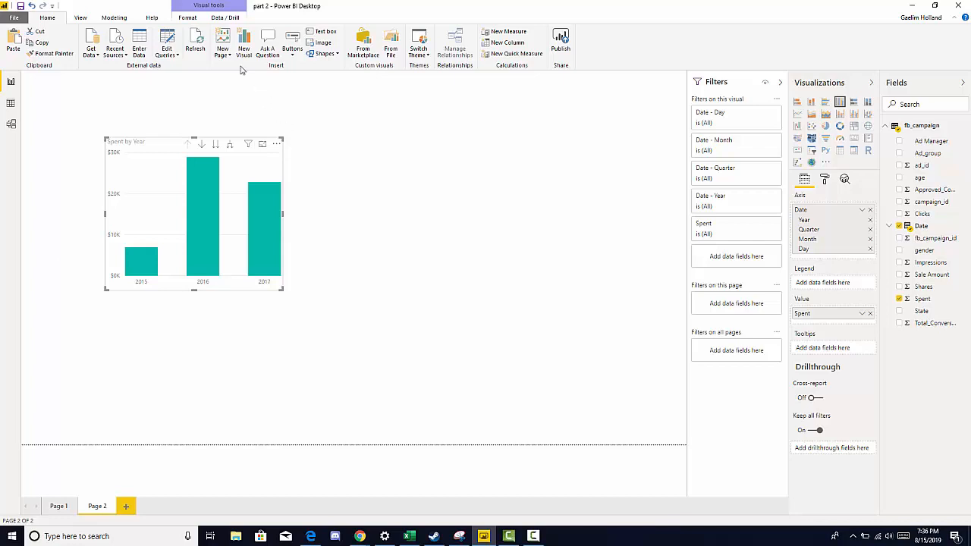
Turn on drill-down for the Spent by Year chart and drill into 2016, then into Qtr 3.
left_click(224, 17)
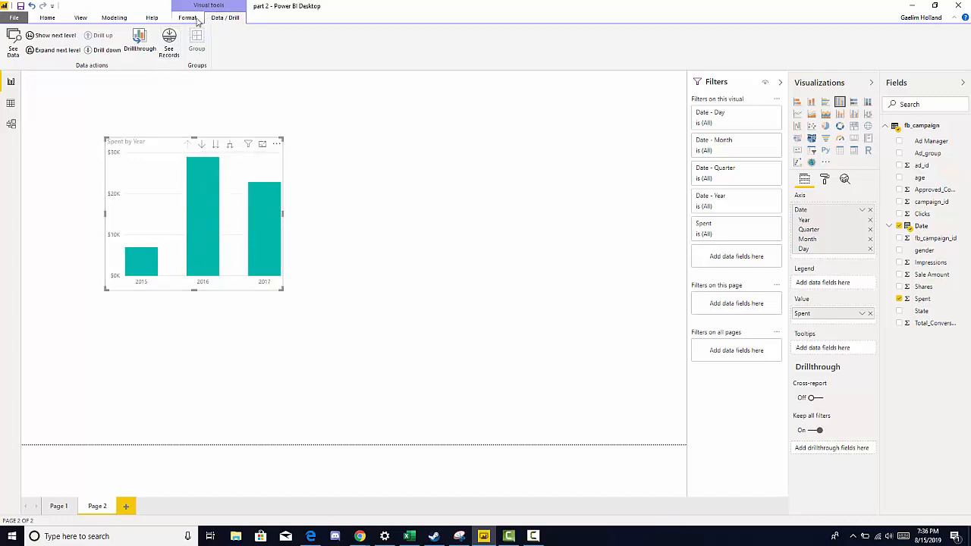
left_click(48, 17)
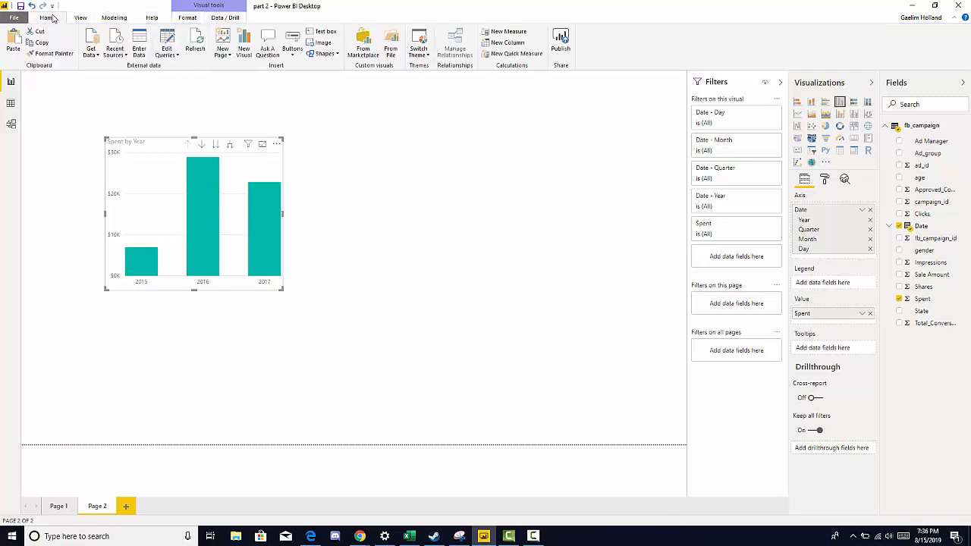
left_click(224, 21)
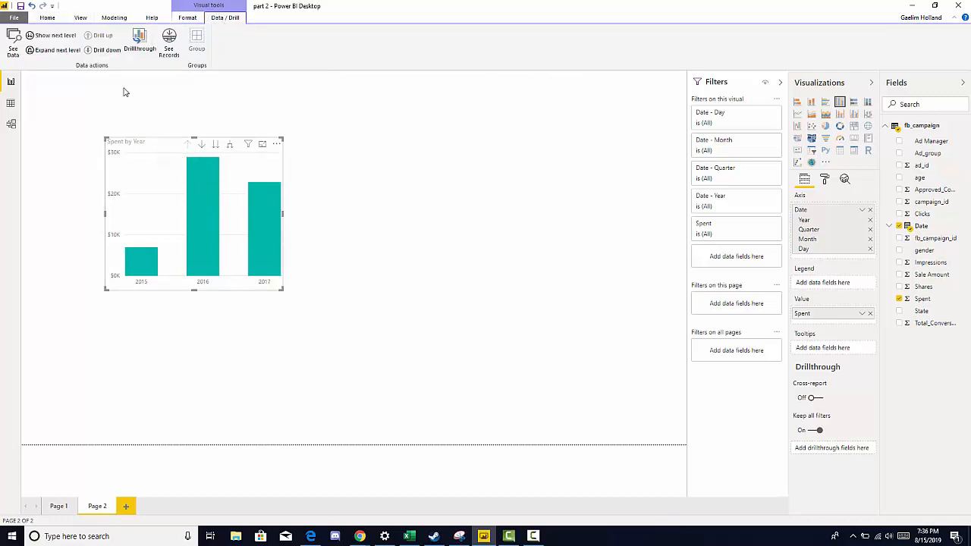
left_click(107, 50)
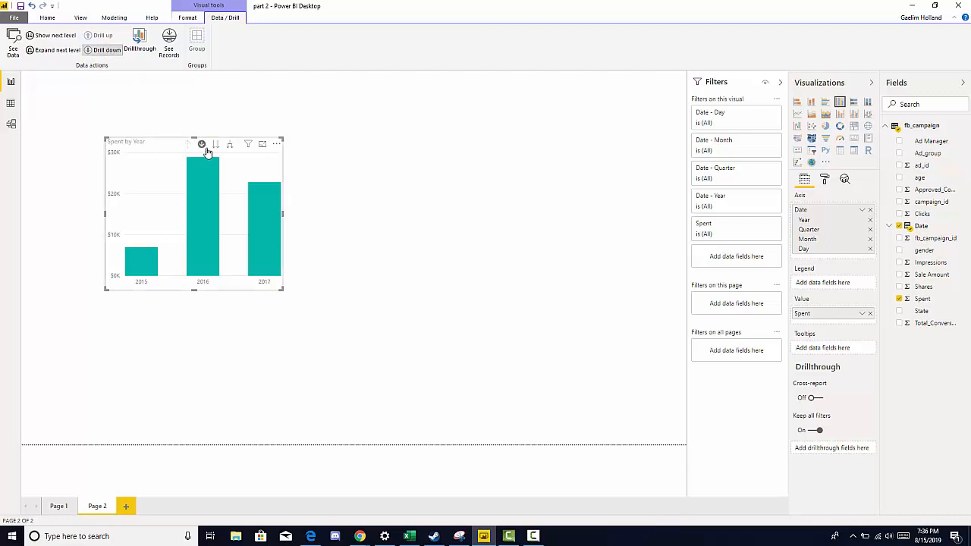
left_click(210, 225)
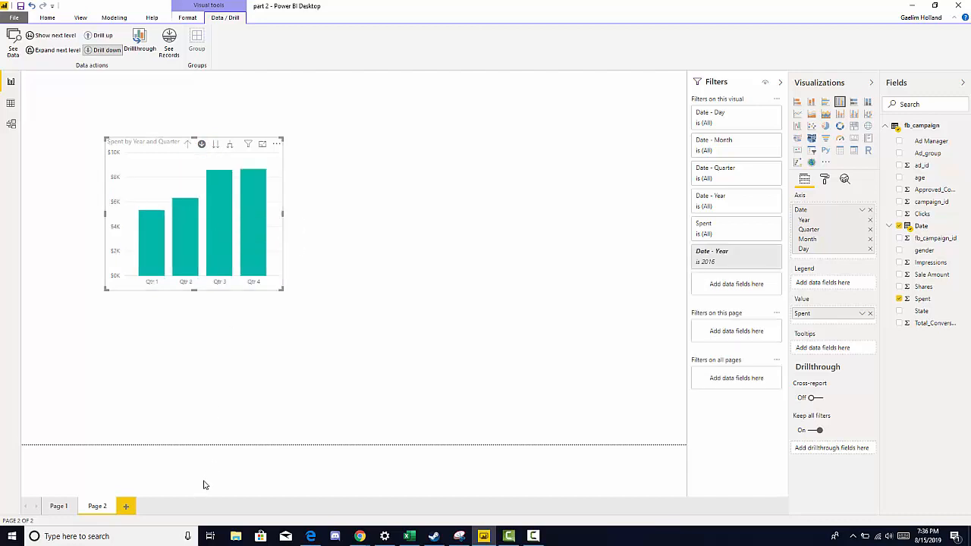
left_click(211, 200)
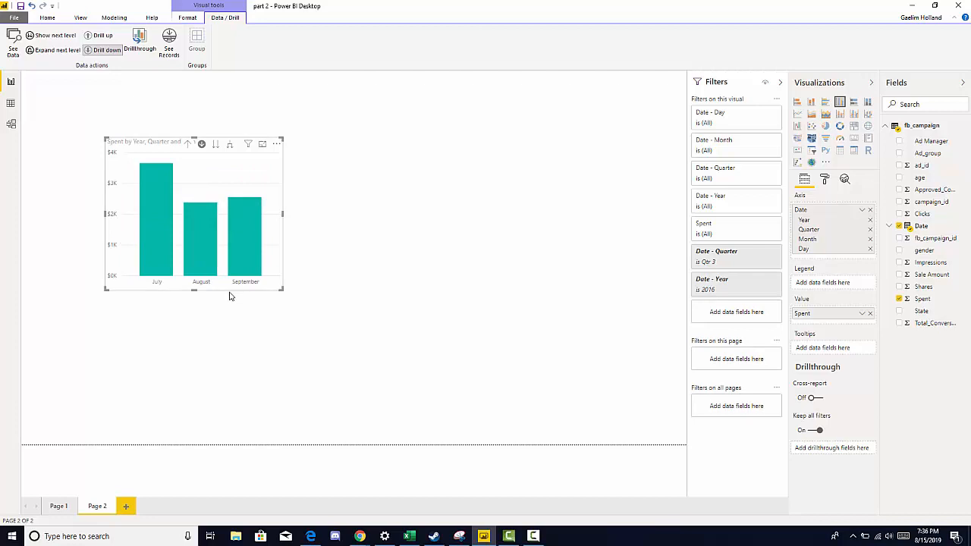
Drill into August to the day level, and return the Spent chart to the year level with drill-down mode turned off.
left_click(206, 242)
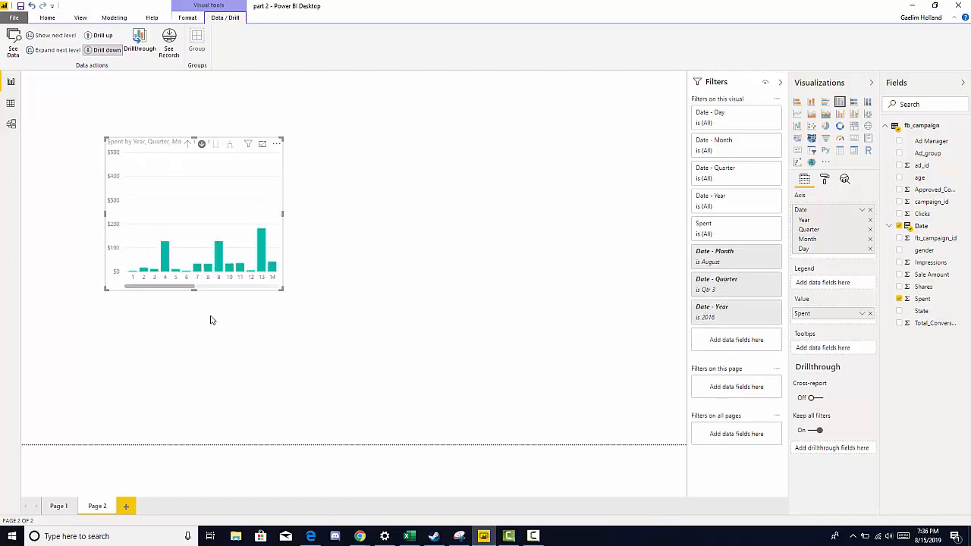
left_click(189, 143)
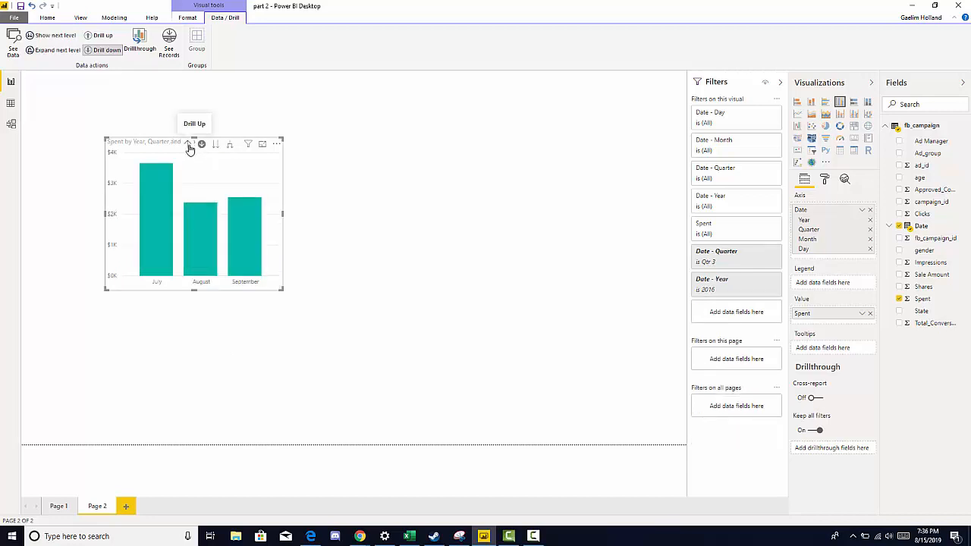
left_click(189, 144)
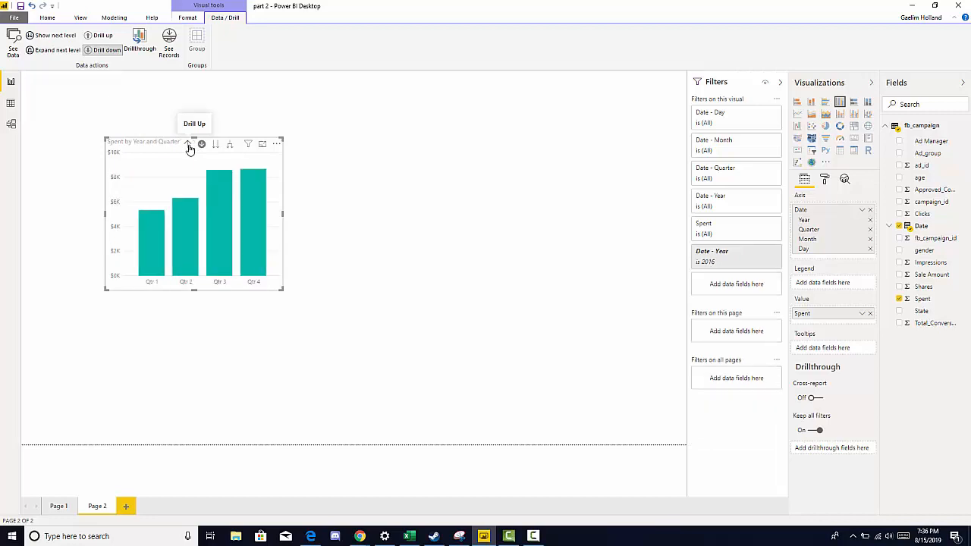
left_click(189, 144)
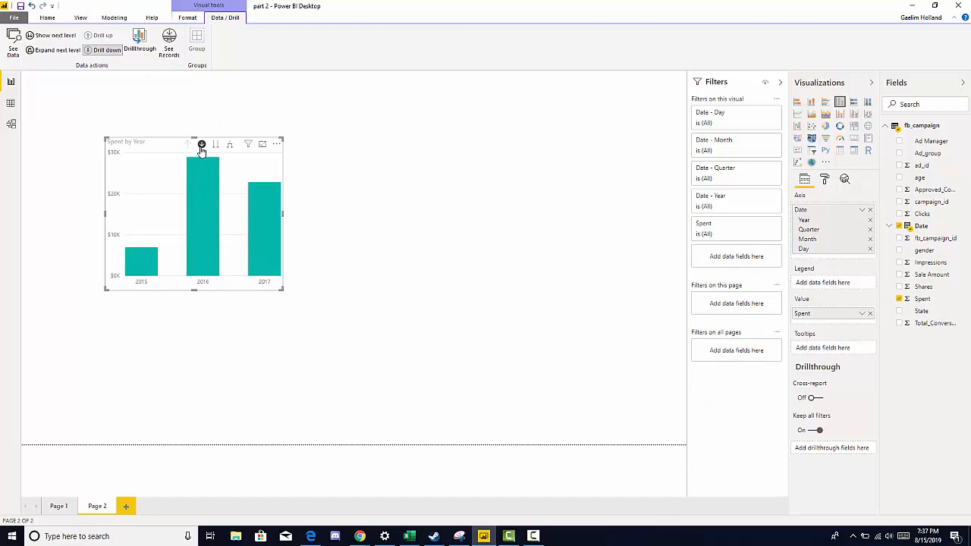
left_click(201, 145)
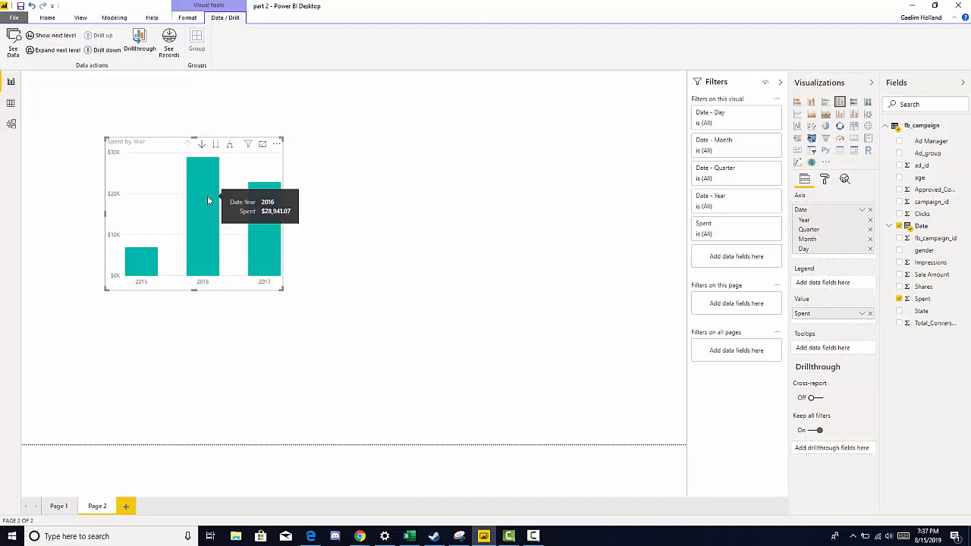
Switch the whole Spent chart to successive date hierarchy levels down to Day, and drill back up to Year.
left_click(216, 146)
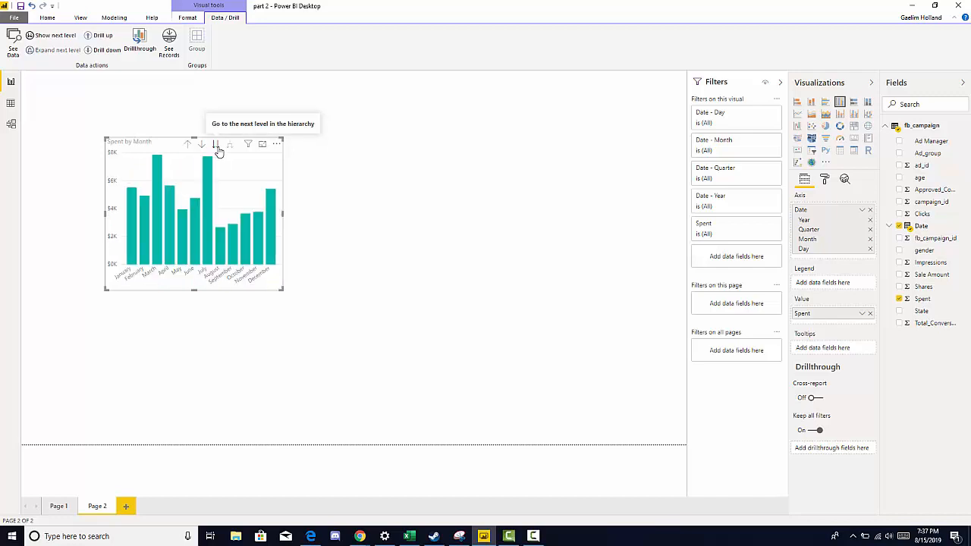
left_click(218, 148)
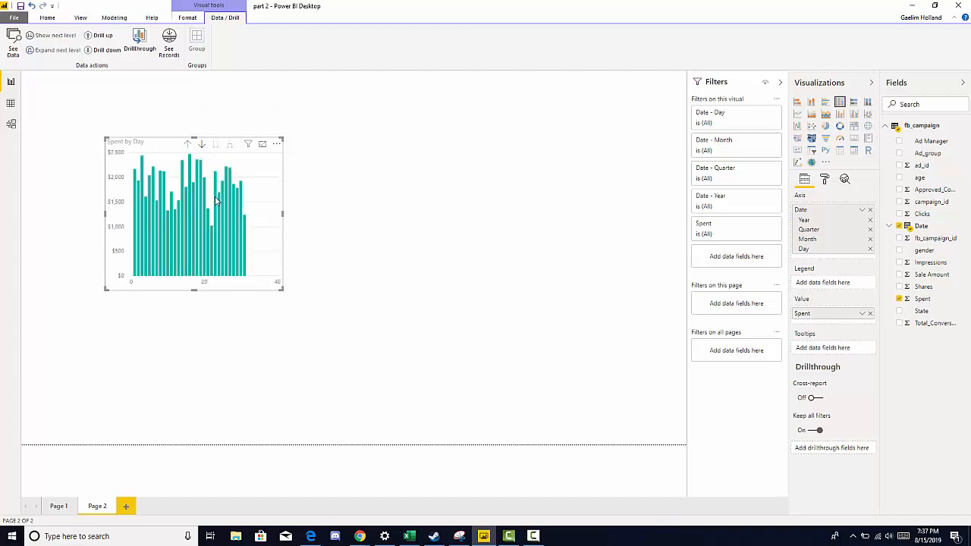
left_click(186, 145)
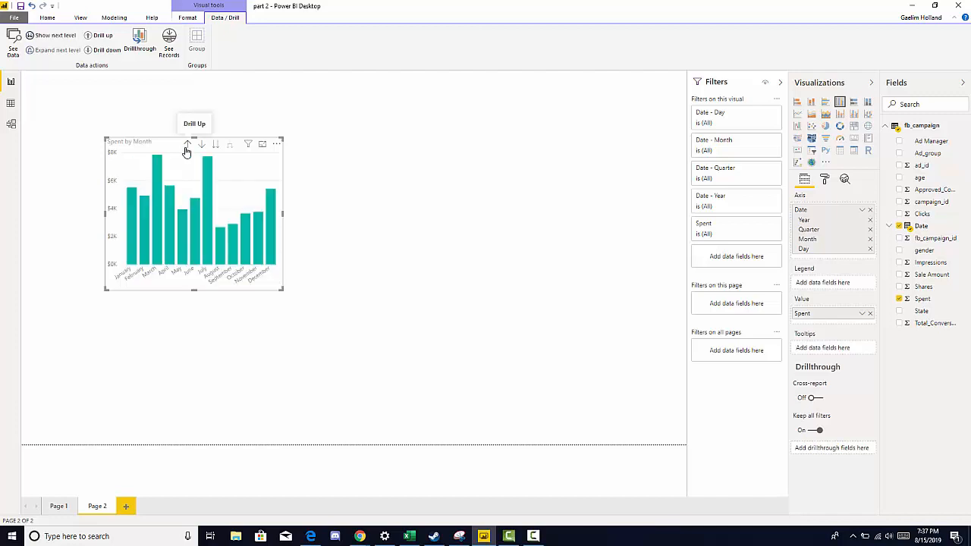
left_click(187, 145)
left_click(187, 145)
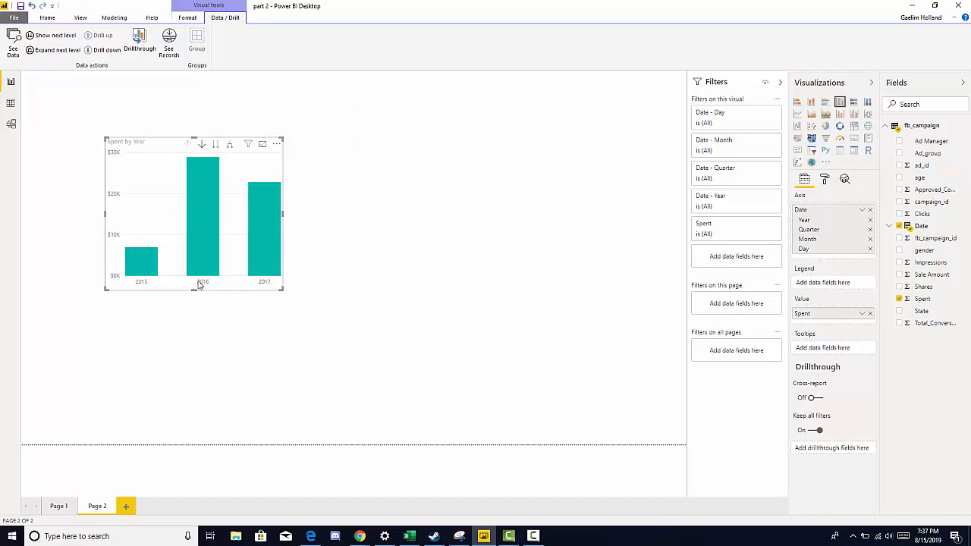
Expand the Spent chart's date hierarchy to combined year, quarter and month, and drill back up to Year.
left_click(231, 149)
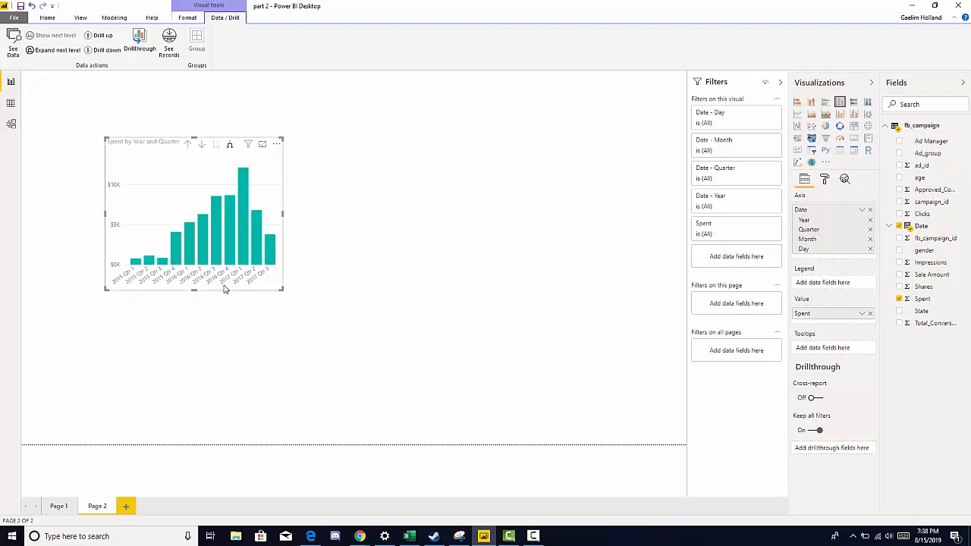
left_click(230, 150)
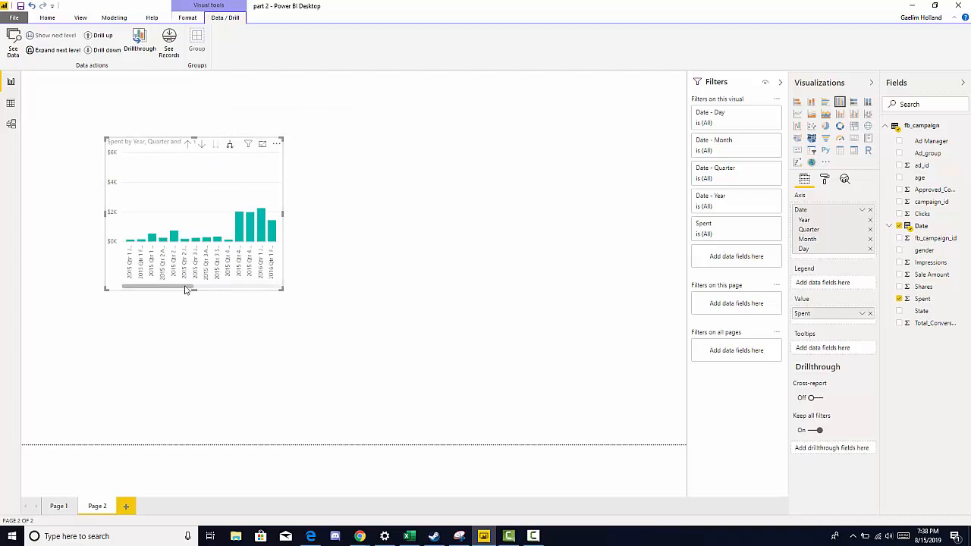
left_click_drag(190, 283, 137, 287)
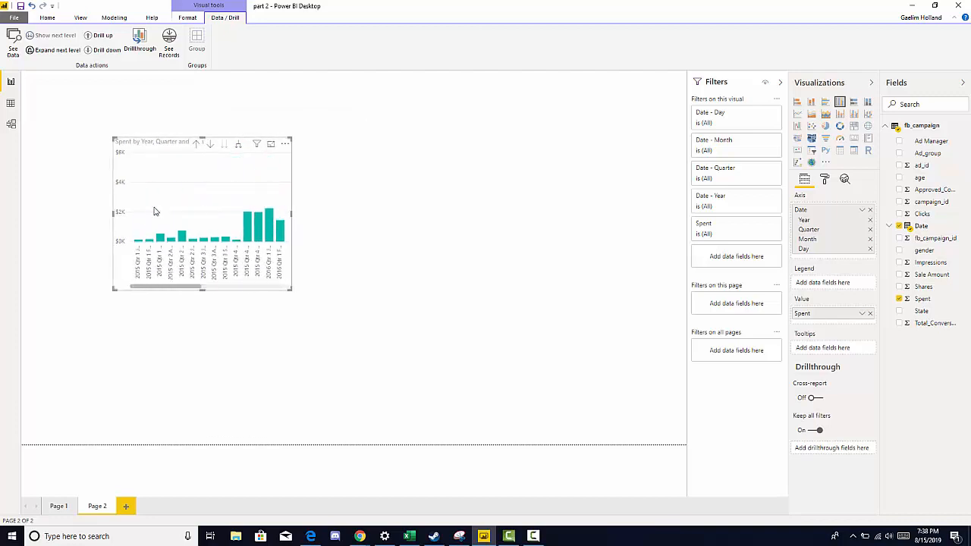
left_click(197, 145)
left_click(196, 145)
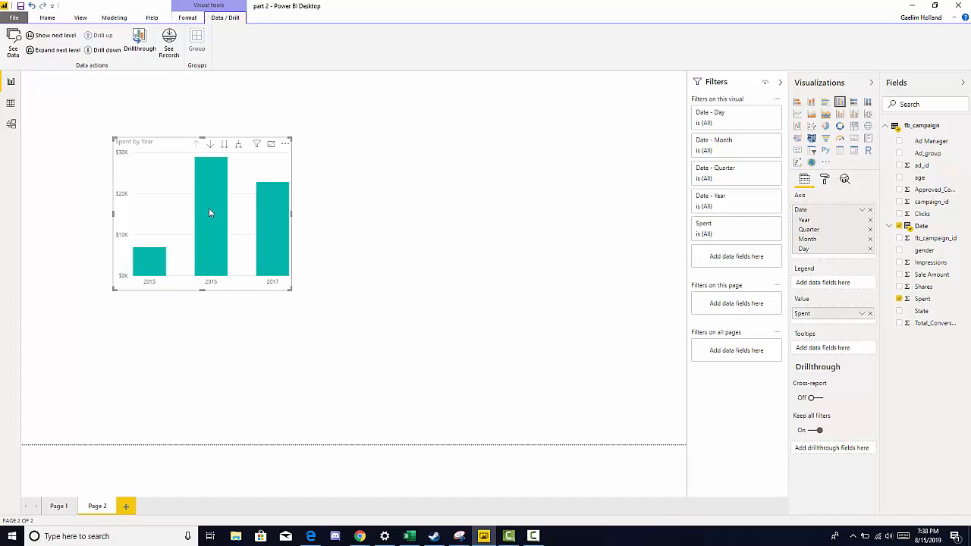
View the underlying records behind the 2016 column of the Spent chart, and return to the report.
mouse_move(210, 213)
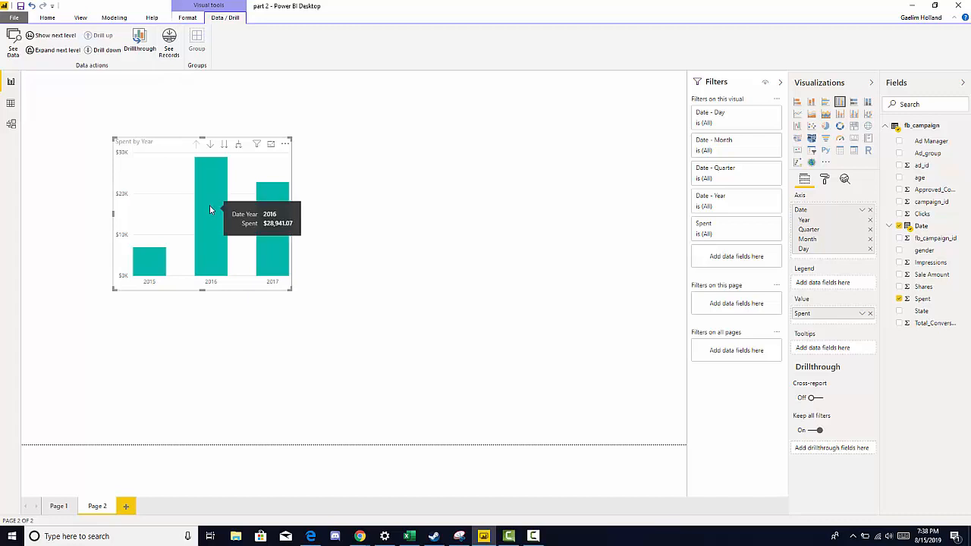
left_click(168, 39)
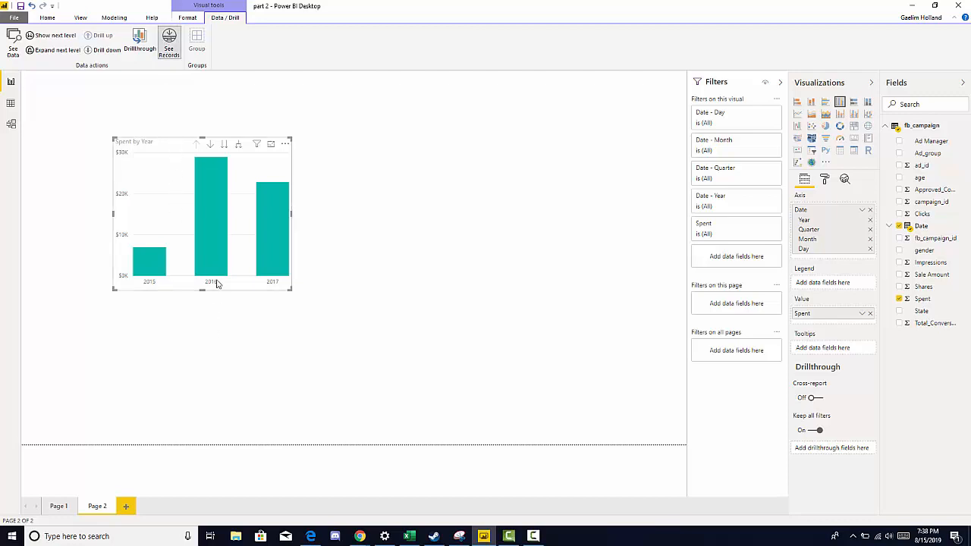
left_click(218, 218)
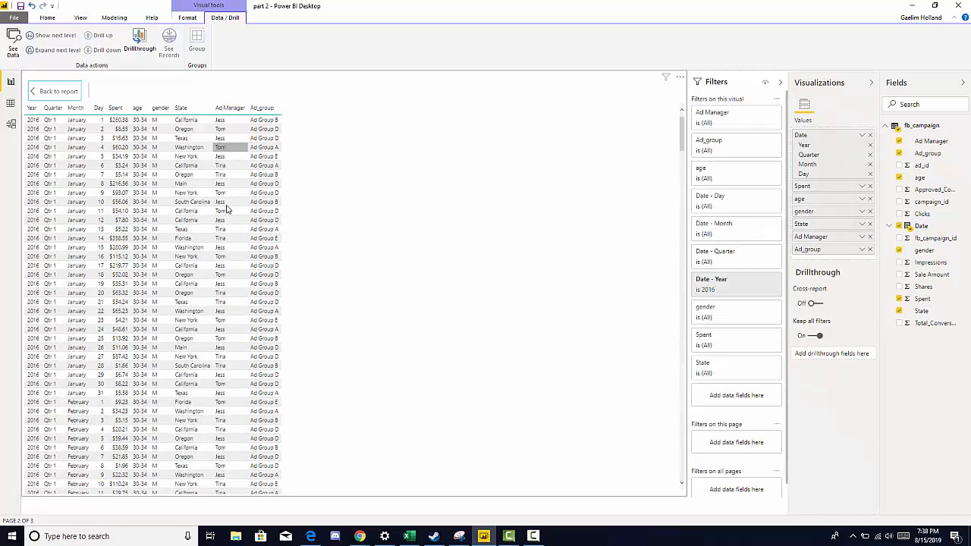
left_click(53, 92)
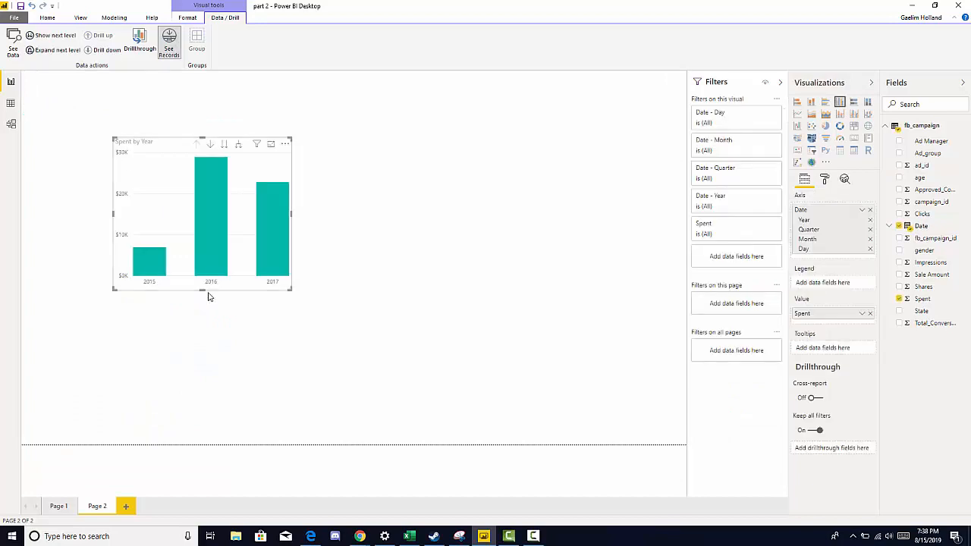